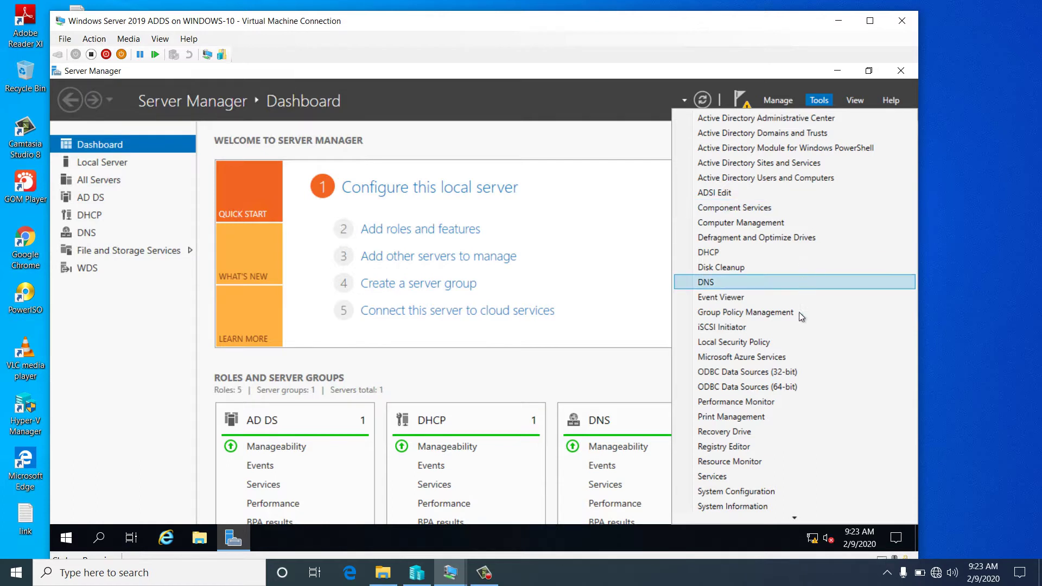
- Open the Windows Deployment Services console from Server Manager and expand the dc2019.nk.local server under Servers
{"action": "mouse_move", "coordinate": [795, 518]}
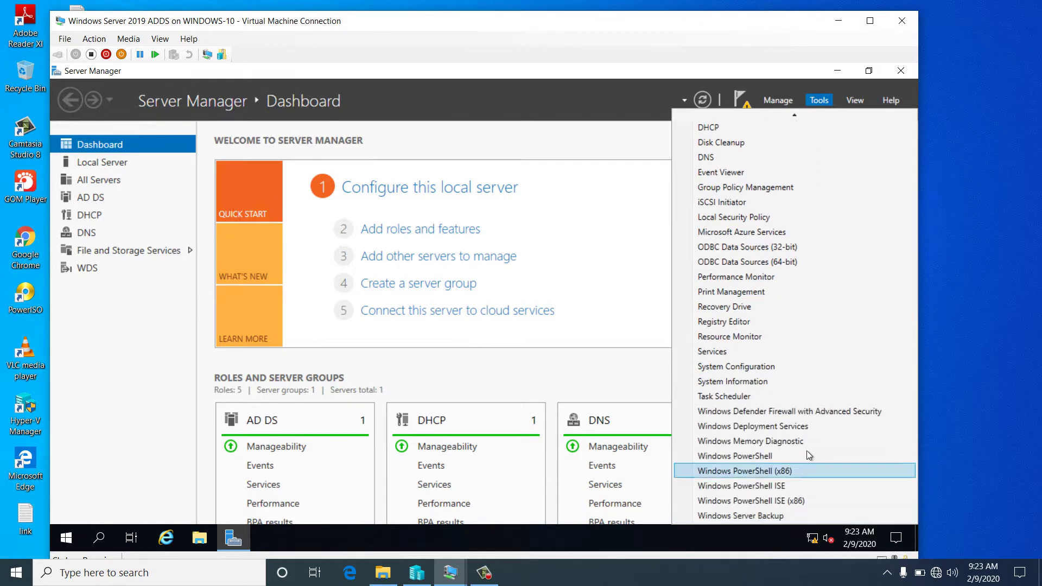
{"action": "left_click", "coordinate": [795, 428]}
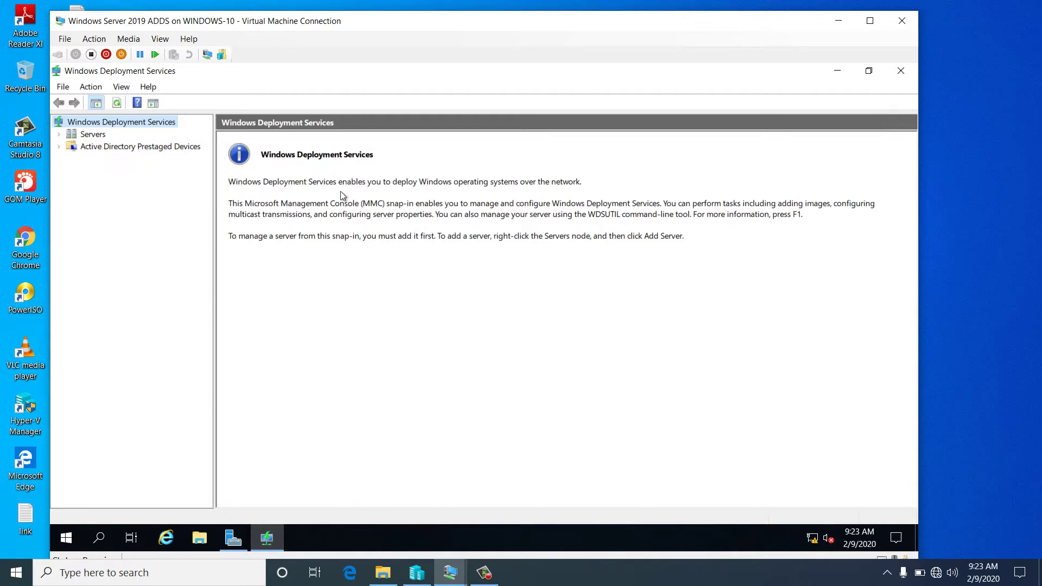
{"action": "left_click", "coordinate": [87, 135]}
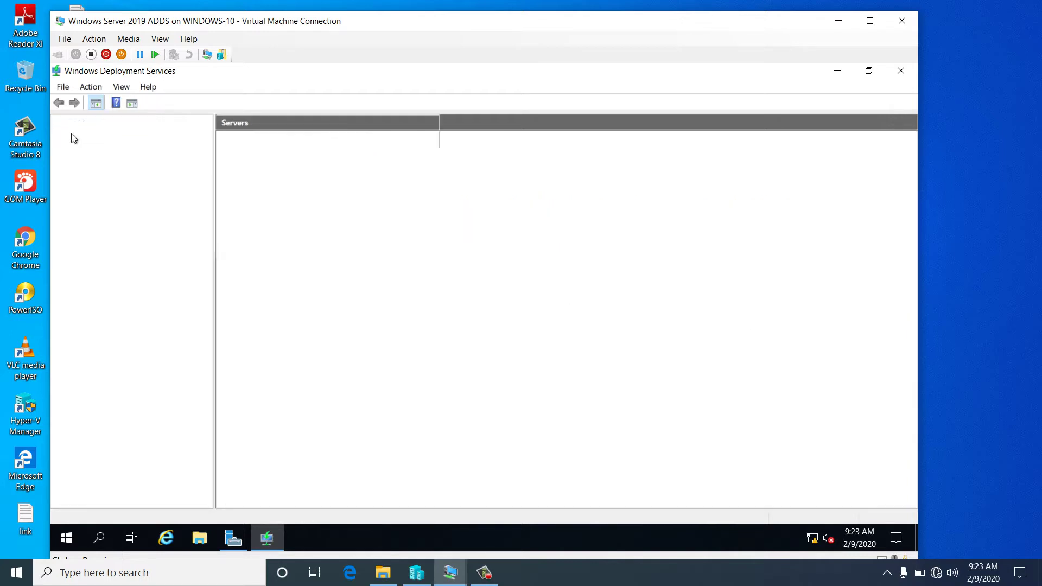
{"action": "left_click", "coordinate": [58, 135]}
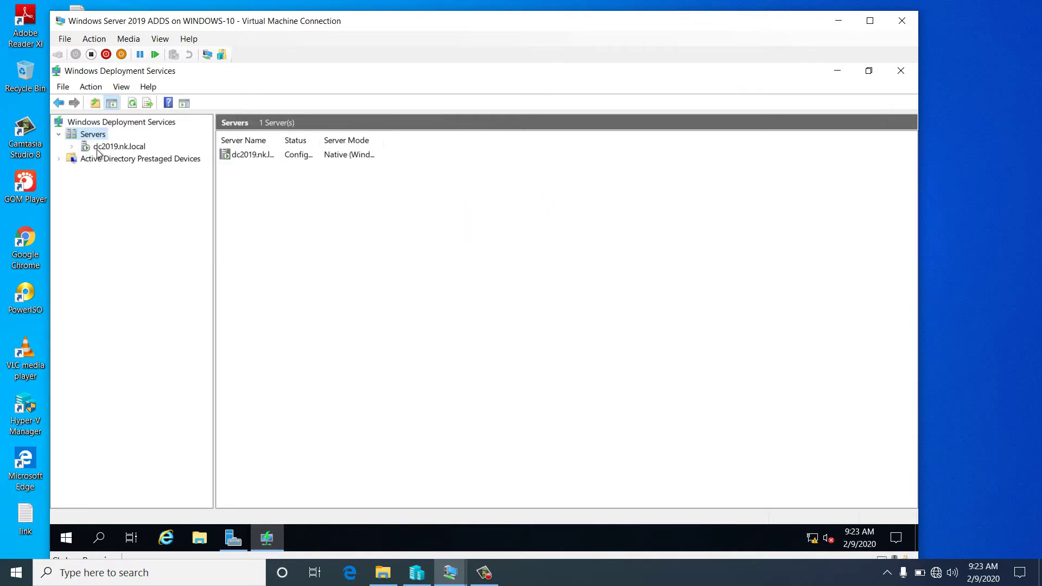
{"action": "left_click", "coordinate": [94, 151]}
{"action": "left_click", "coordinate": [73, 147]}
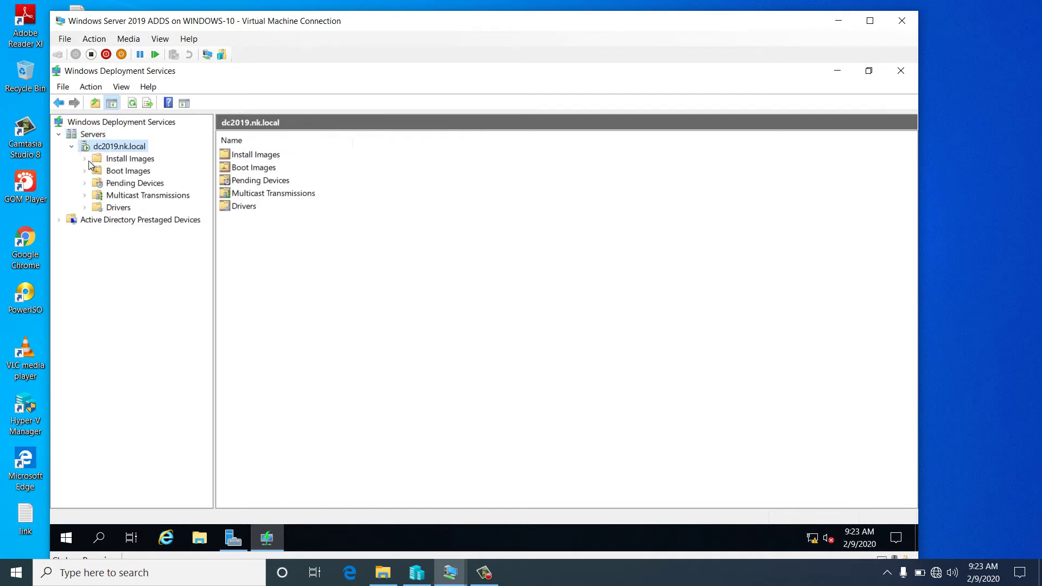
- Examine the server's existing boot image and the install image in the Windows OS image group
{"action": "left_click", "coordinate": [115, 175]}
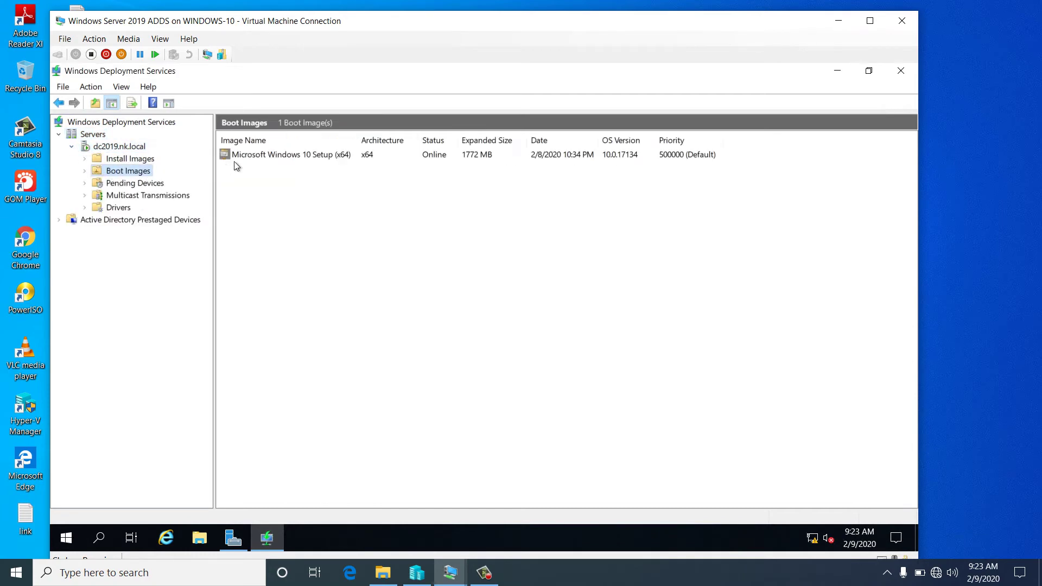
{"action": "left_click", "coordinate": [252, 157]}
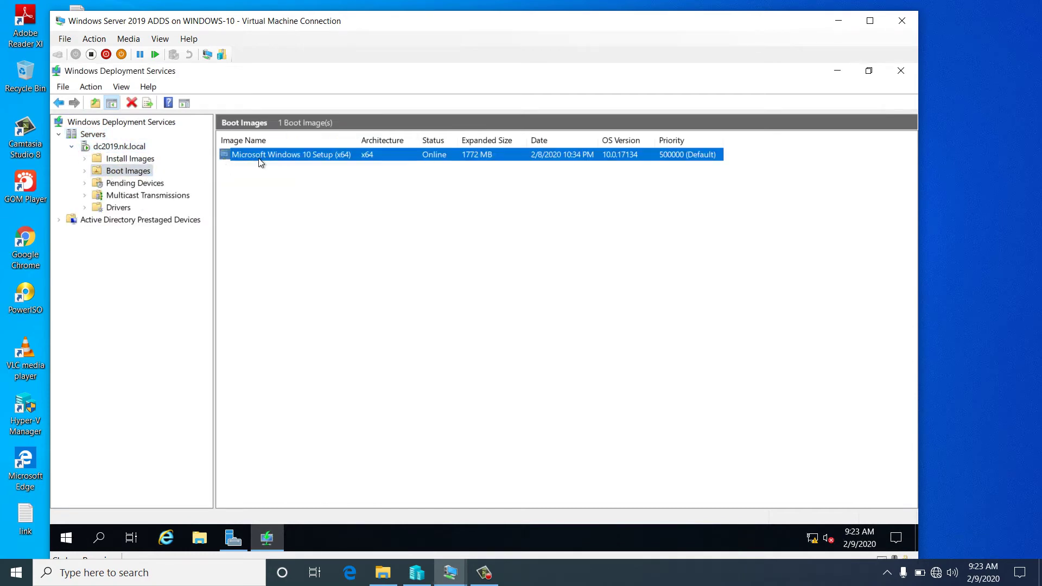
{"action": "left_click", "coordinate": [136, 160]}
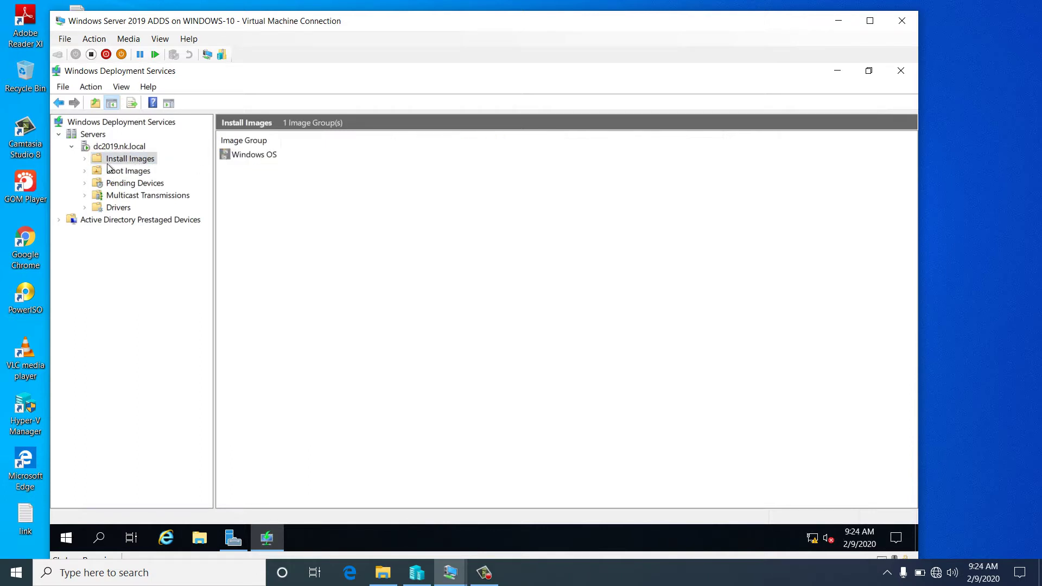
{"action": "left_click", "coordinate": [83, 159]}
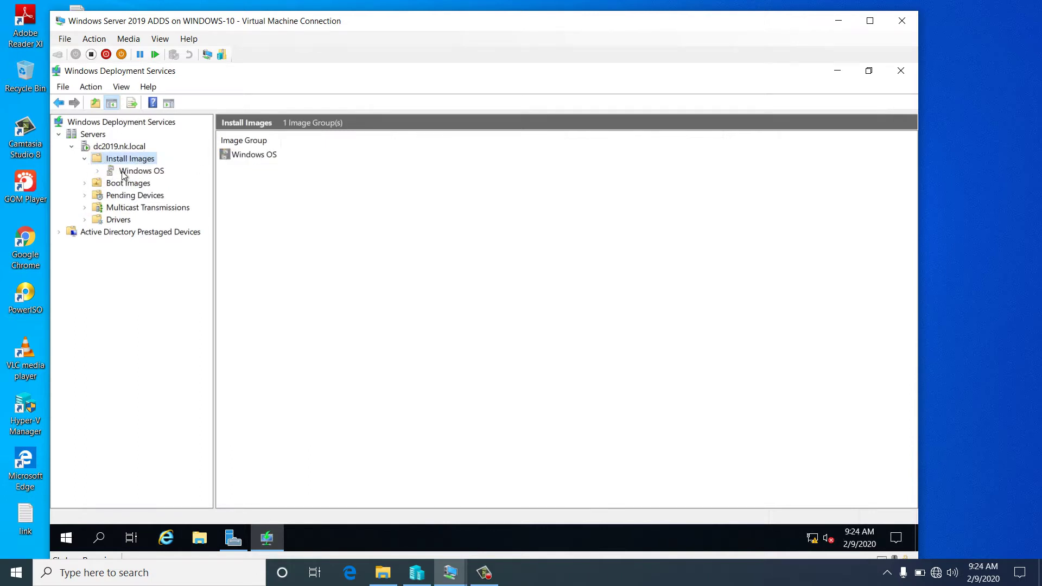
{"action": "left_click", "coordinate": [124, 172]}
{"action": "left_click", "coordinate": [271, 158]}
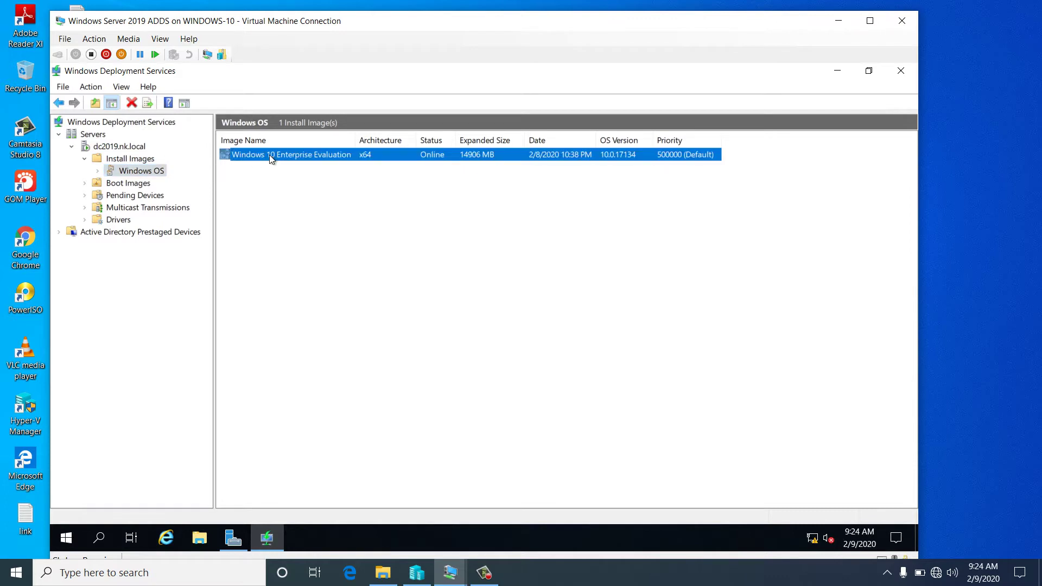
- Start creating a capture image from the Microsoft Windows 10 Setup (x64) boot image
{"action": "left_click", "coordinate": [135, 185]}
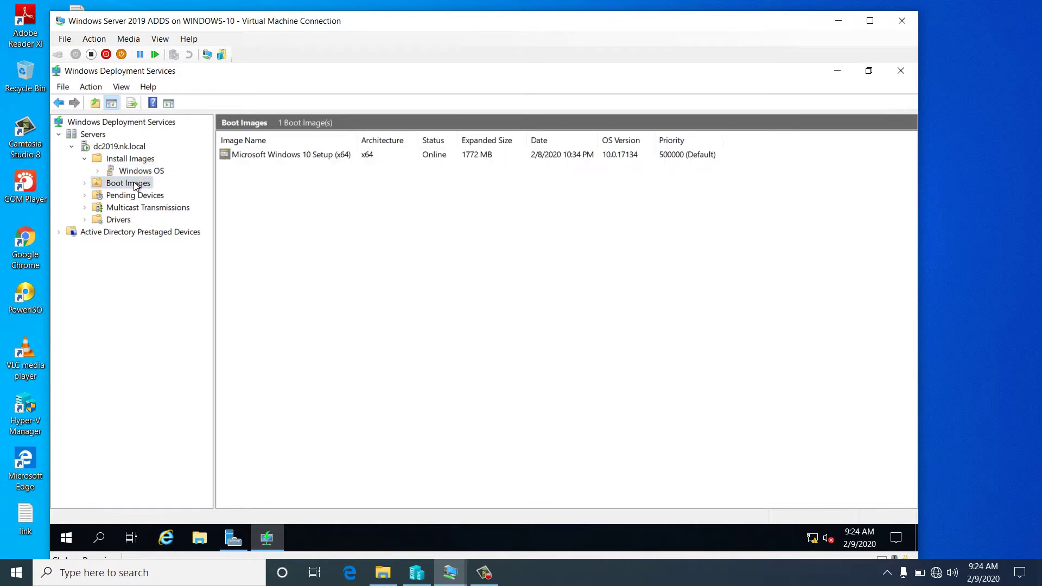
{"action": "left_click", "coordinate": [334, 155]}
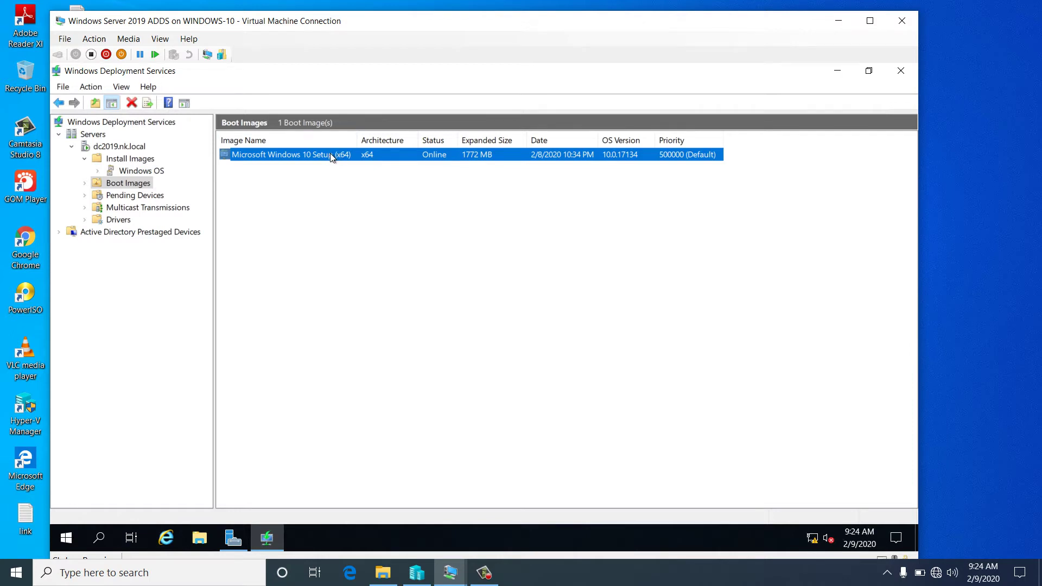
{"action": "right_click", "coordinate": [332, 157]}
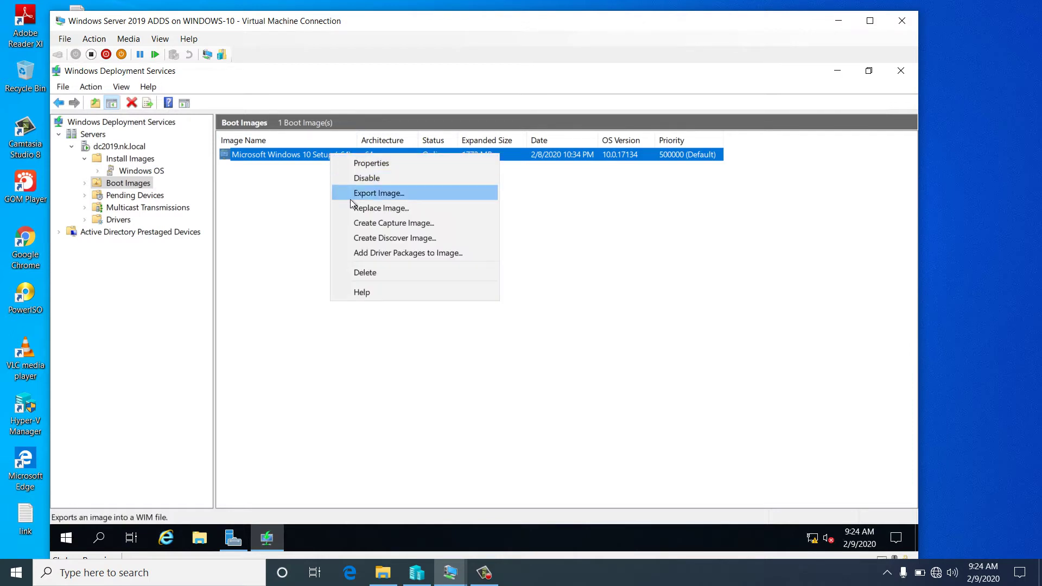
{"action": "left_click", "coordinate": [434, 223]}
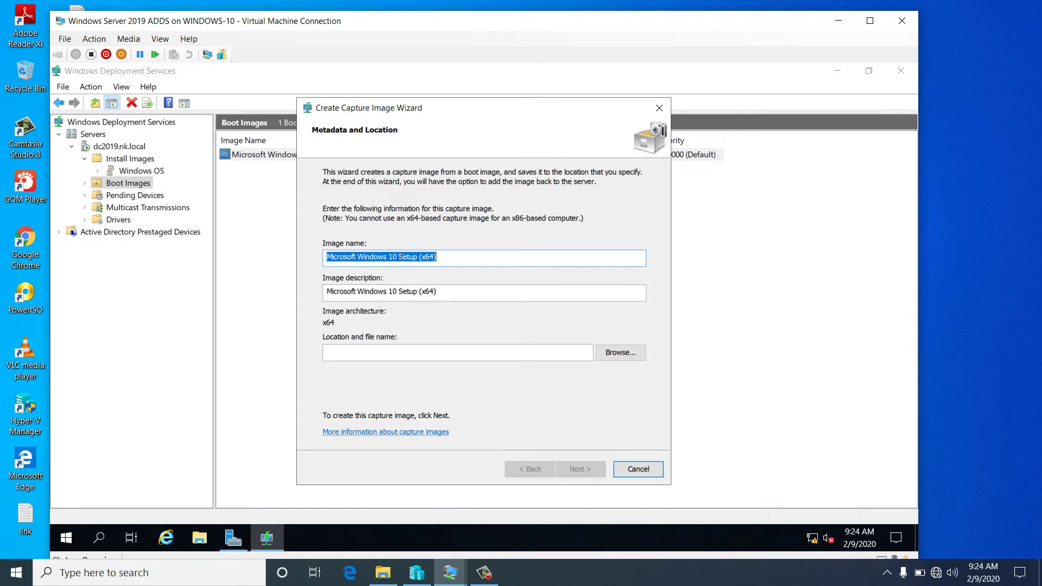
- Set both the image name and the image description to "Microsoft Windows 10 capture image (x64)"
{"action": "left_click", "coordinate": [416, 256]}
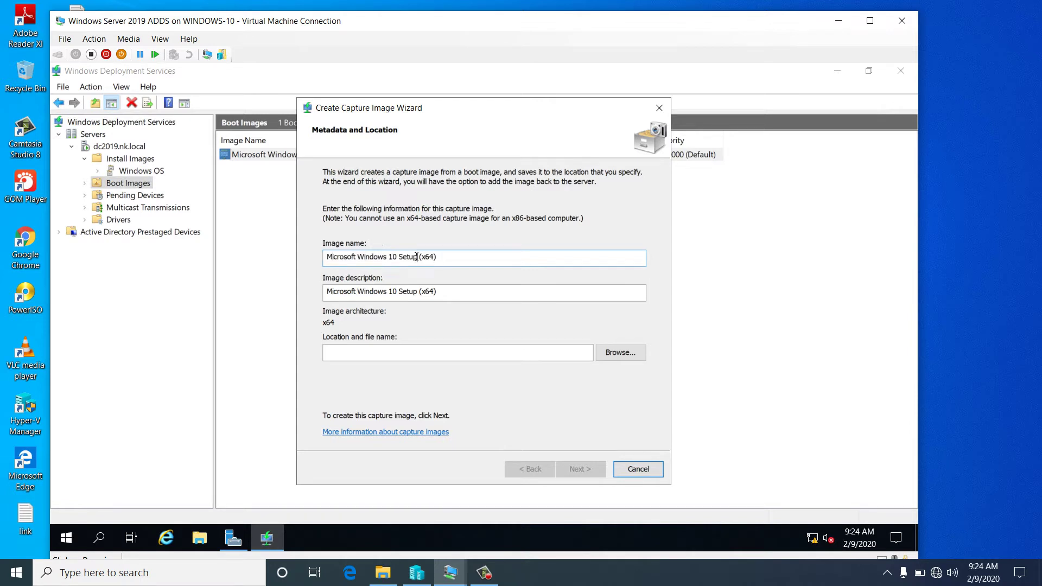
{"action": "key", "text": "shift+Left"}
{"action": "key", "text": "shift+Left"}
{"action": "key", "text": "shift+Left"}
{"action": "key", "text": "shift+Left"}
{"action": "key", "text": "shift+Left"}
{"action": "type", "text": "capture image"}
{"action": "key", "text": "ctrl+a"}
{"action": "key", "text": "ctrl+c"}
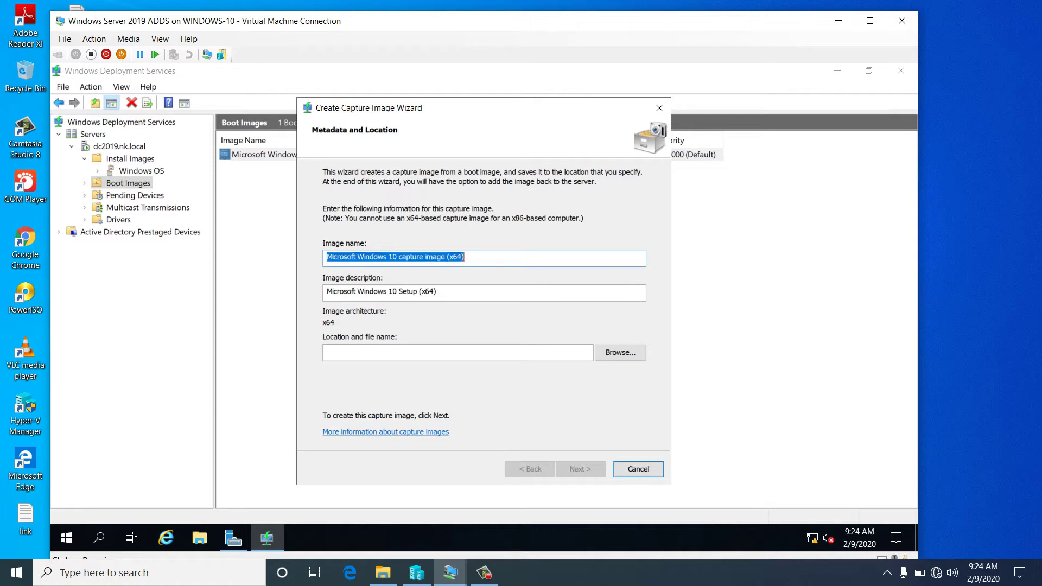
{"action": "key", "text": "Tab"}
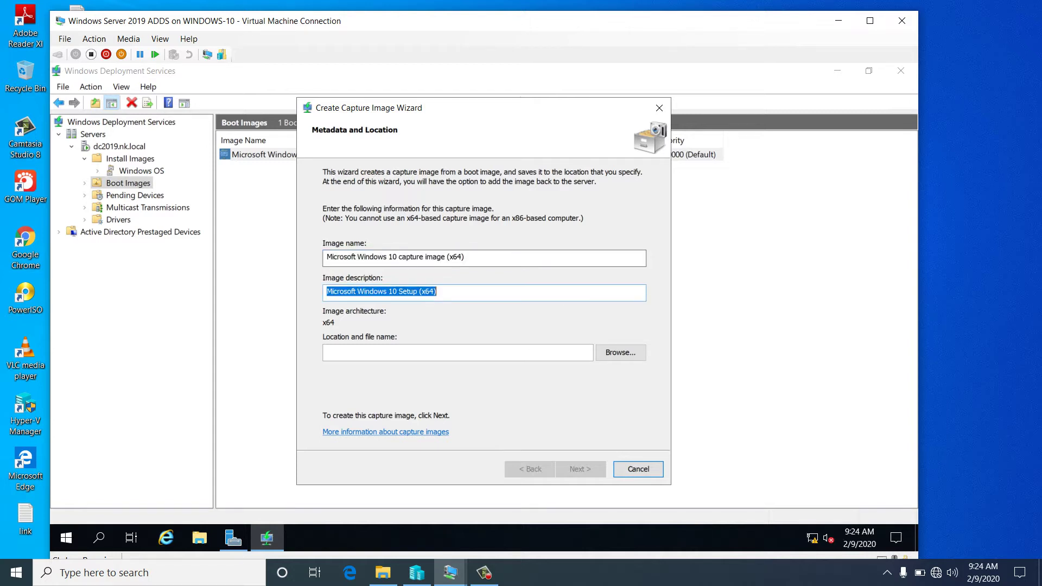
{"action": "key", "text": "ctrl+v"}
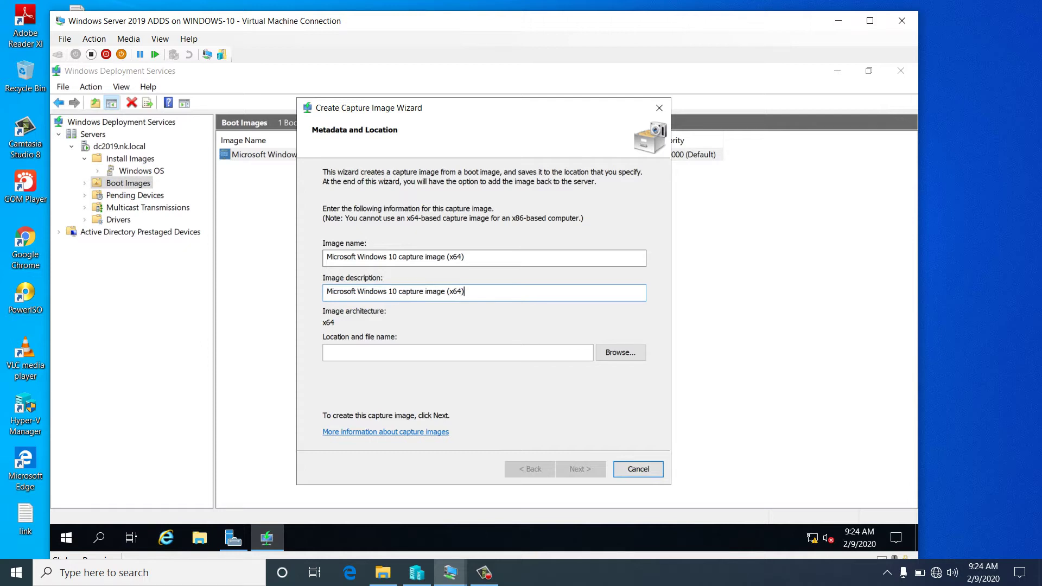
- Browse for the capture image's location and create and open a new folder named windows10capture on backupdrive (E:)
{"action": "left_click", "coordinate": [616, 356]}
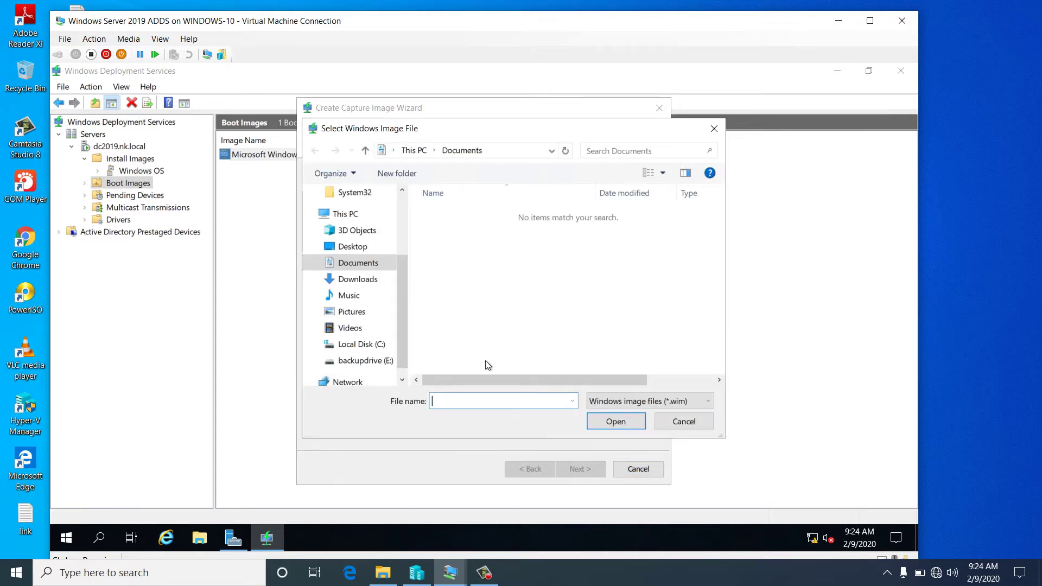
{"action": "left_click", "coordinate": [383, 362]}
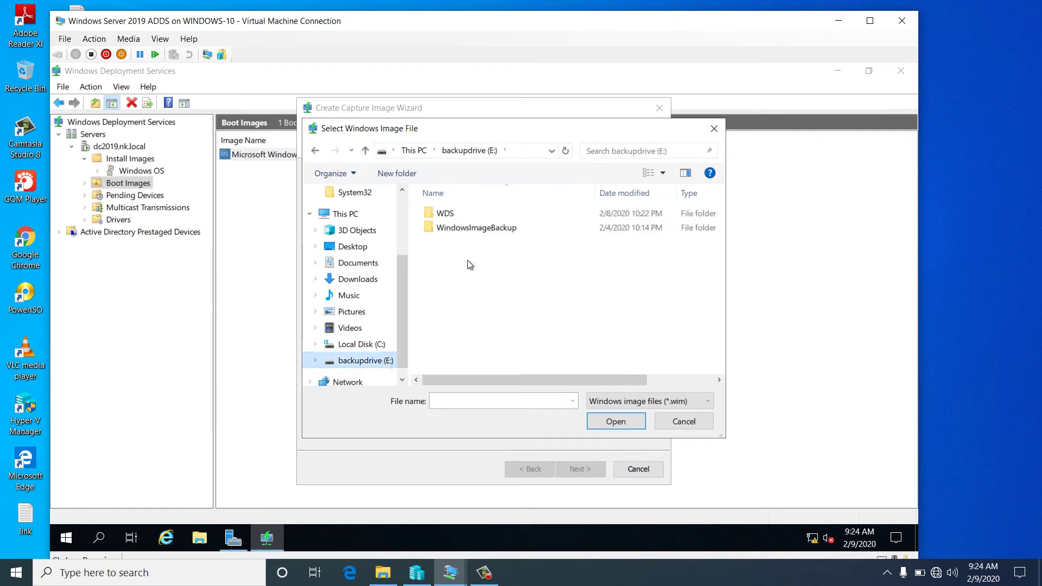
{"action": "left_click", "coordinate": [395, 175]}
{"action": "type", "text": "windows"}
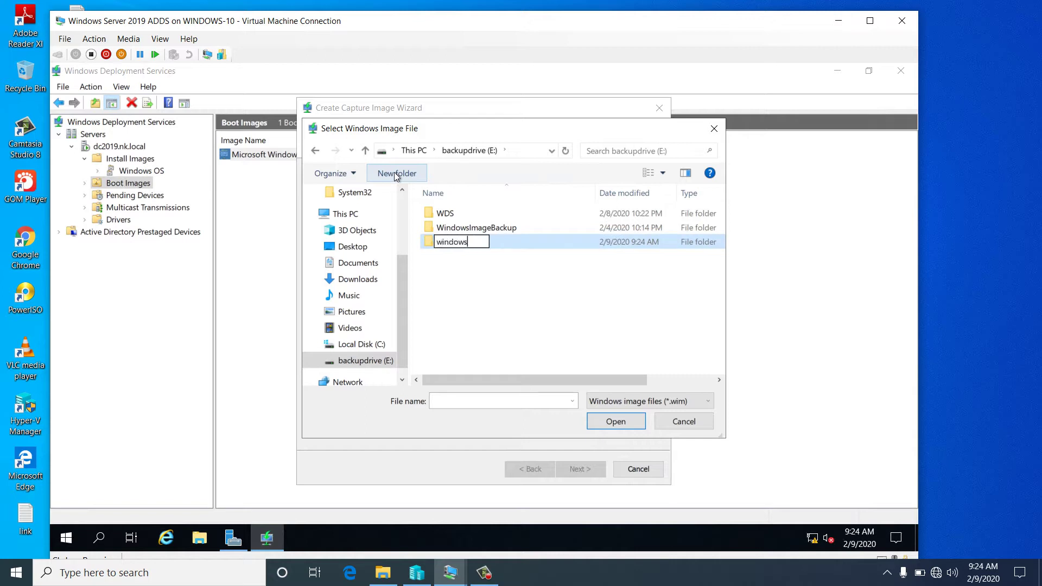
{"action": "type", "text": "10capture"}
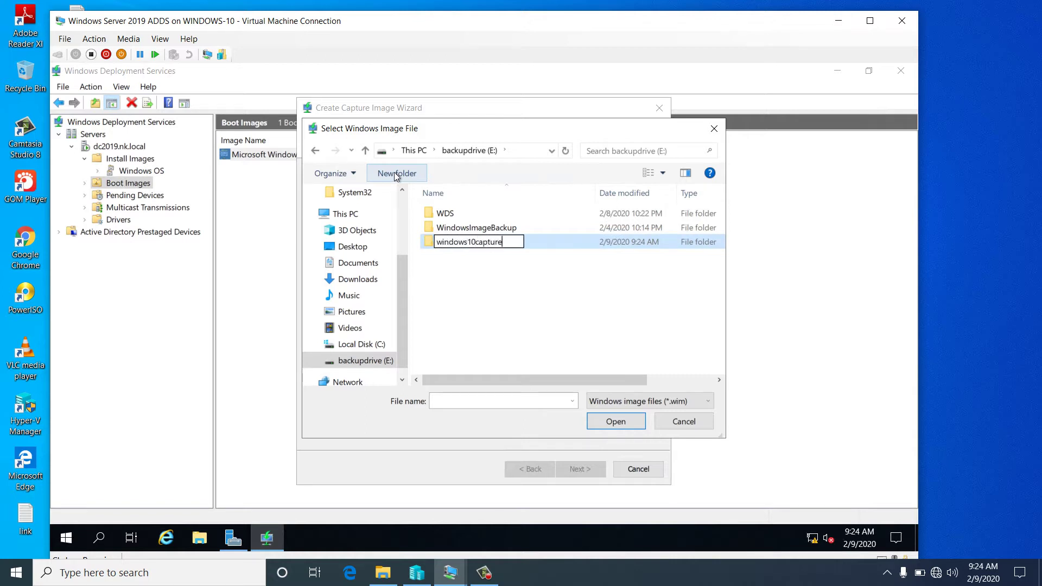
{"action": "key", "text": "Return"}
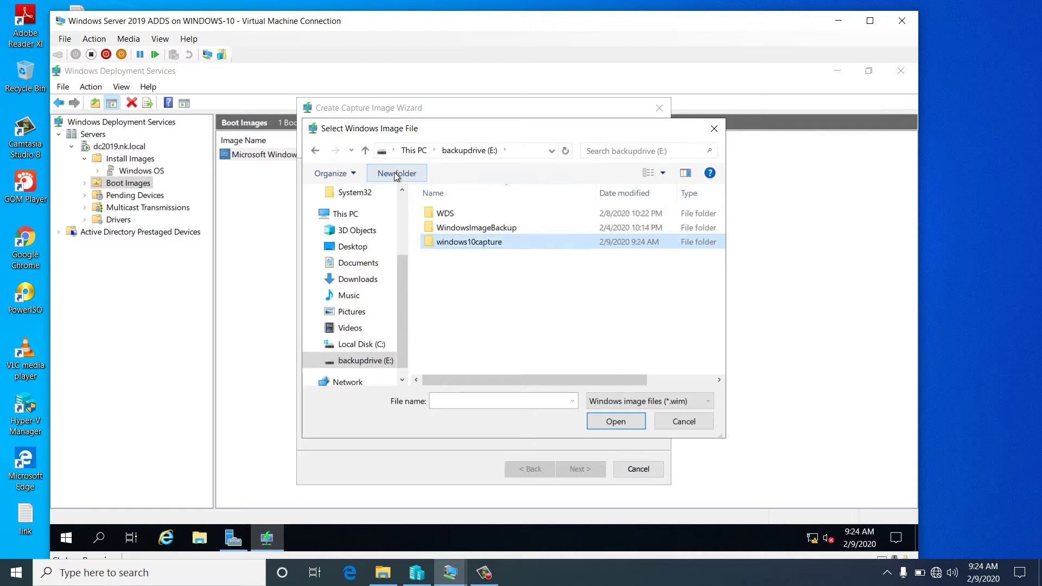
{"action": "key", "text": "Return"}
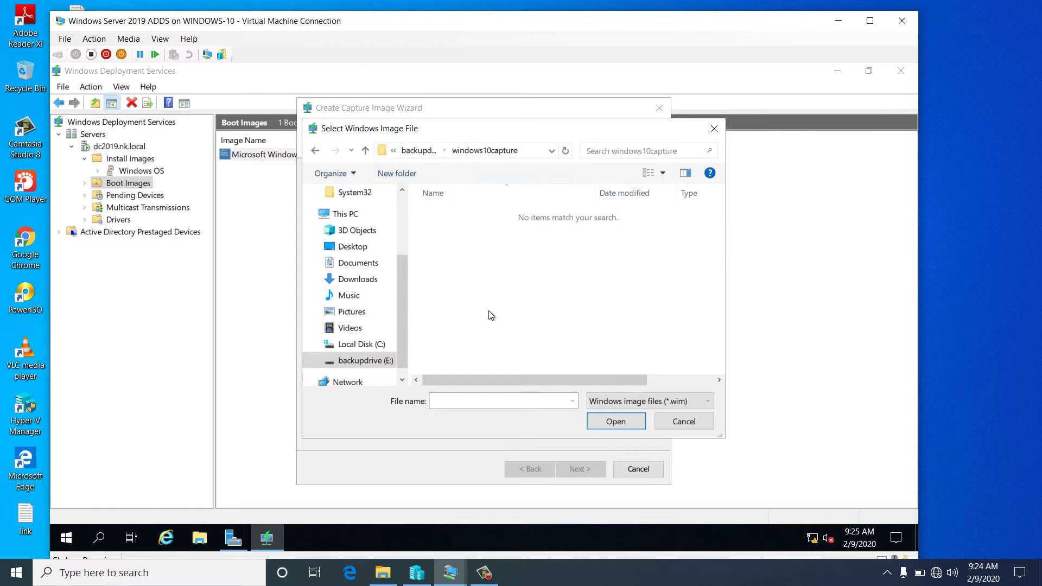
- Set the file name to windows10capture inside the windows10capture folder on E: and create the capture image
{"action": "left_click", "coordinate": [617, 422]}
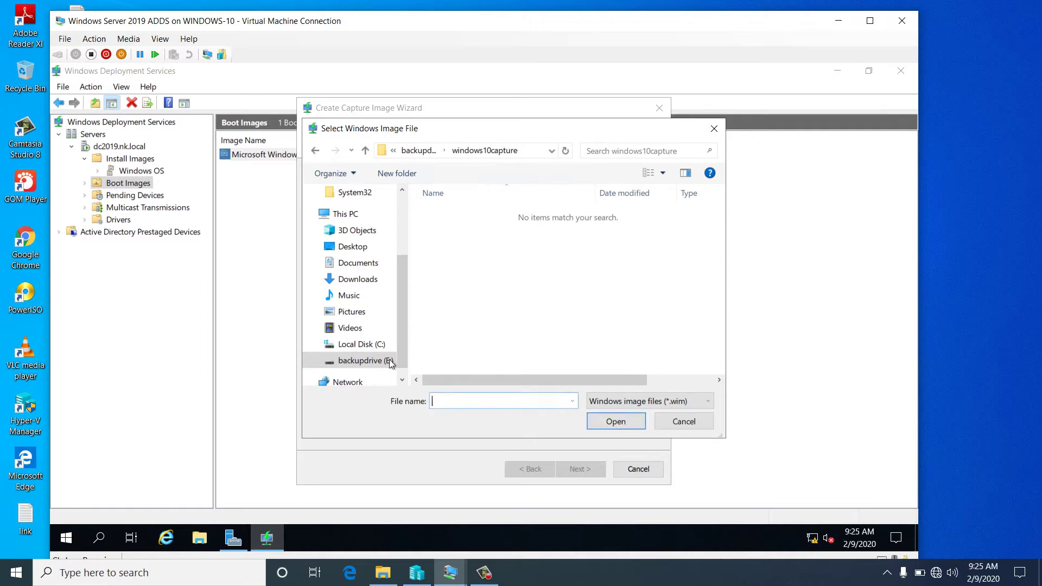
{"action": "left_click", "coordinate": [372, 362]}
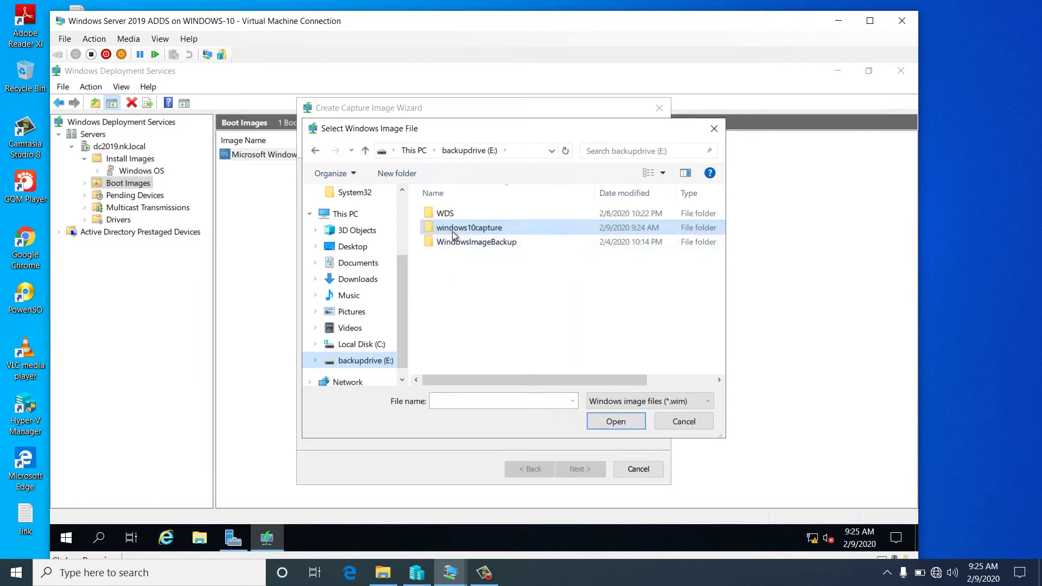
{"action": "left_click", "coordinate": [610, 417]}
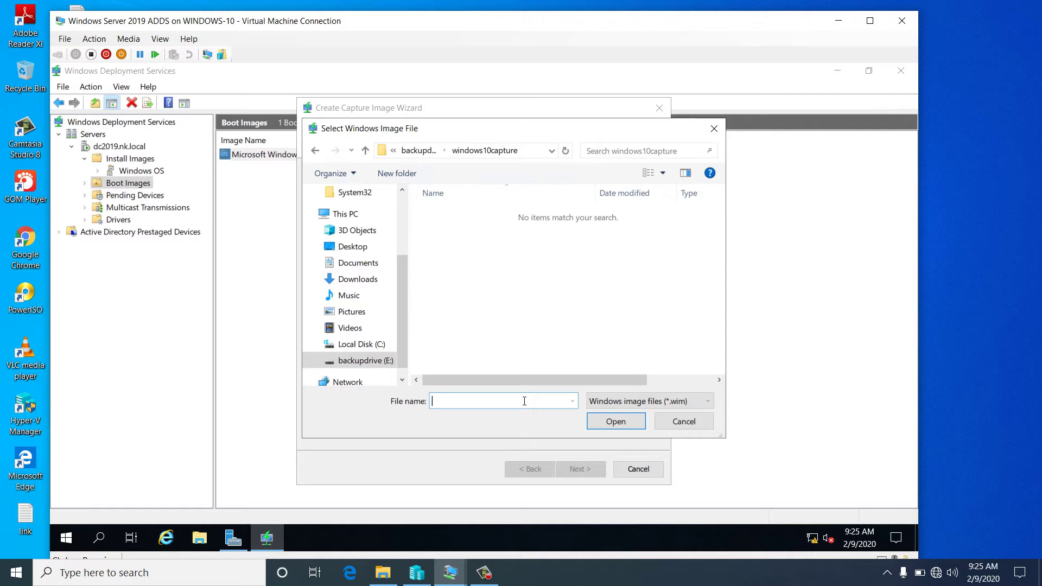
{"action": "type", "text": "windows10capture"}
{"action": "left_click", "coordinate": [605, 424]}
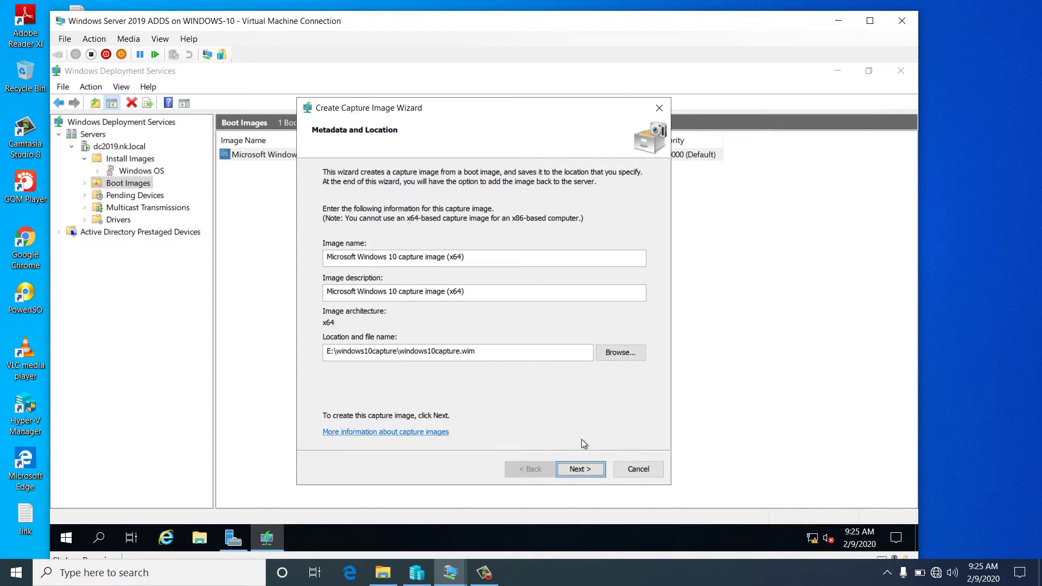
{"action": "left_click", "coordinate": [584, 470]}
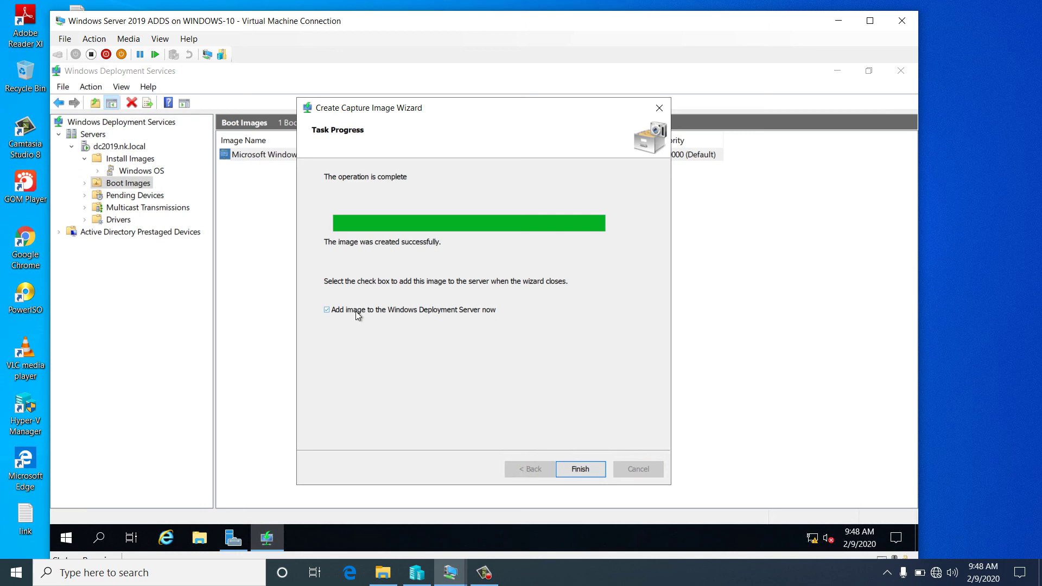
- Finish the capture wizard and add E:\windows10capture\windows10capture.wim to the server's boot images, keeping the proposed name and description
{"action": "left_click", "coordinate": [581, 467]}
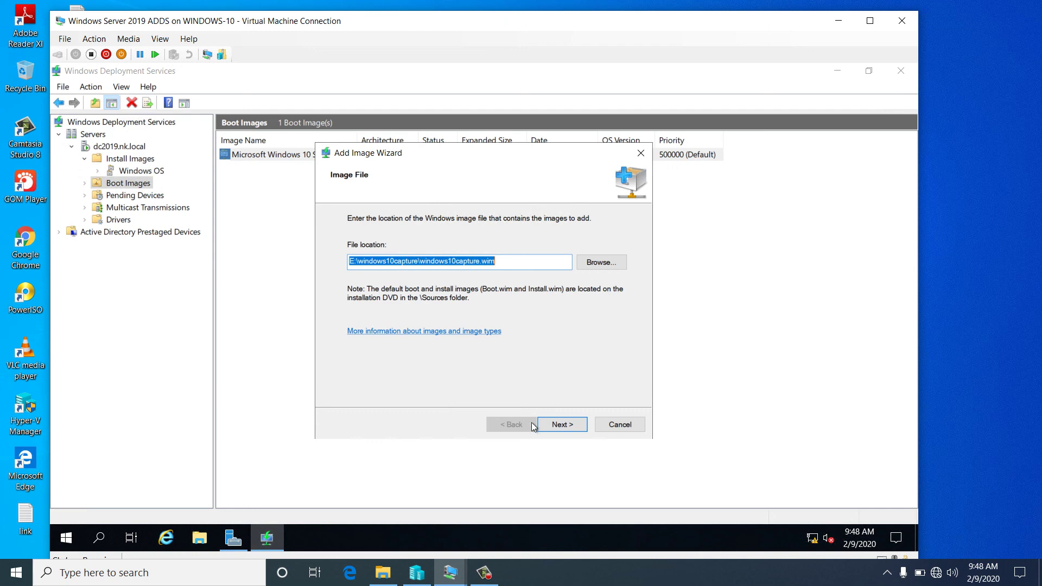
{"action": "left_click", "coordinate": [562, 425]}
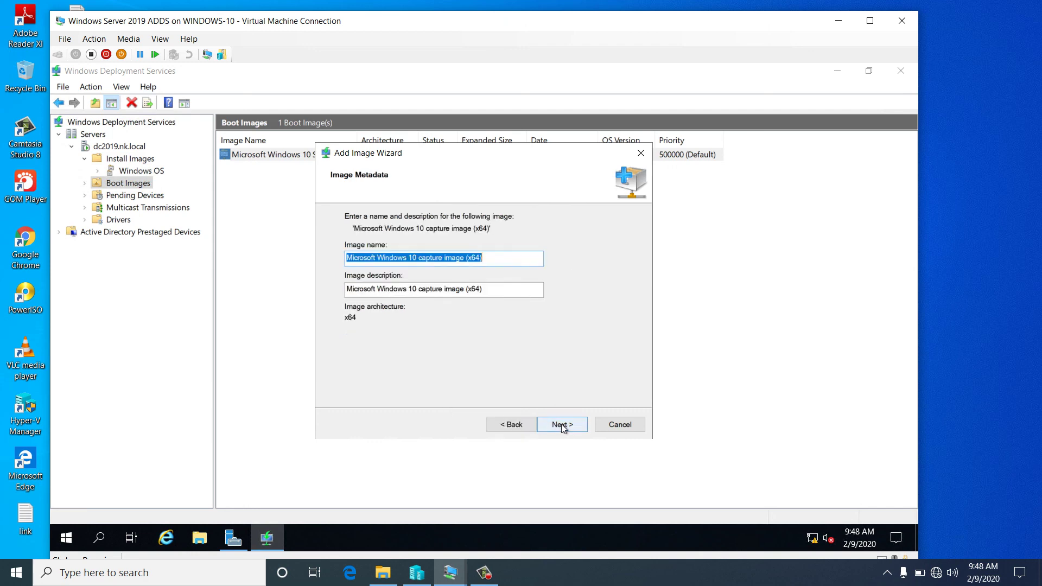
{"action": "left_click", "coordinate": [562, 426]}
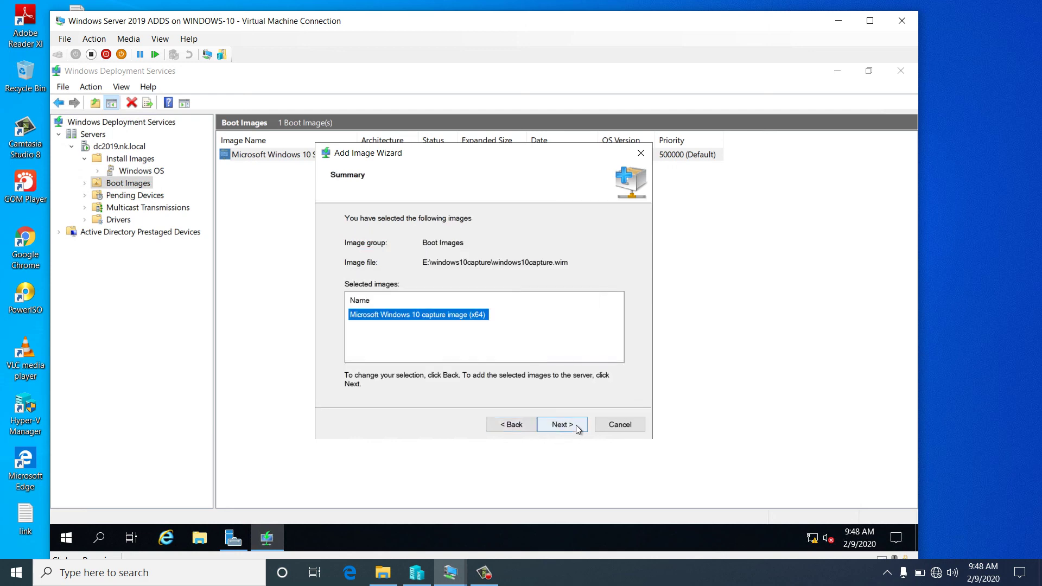
{"action": "left_click", "coordinate": [577, 428]}
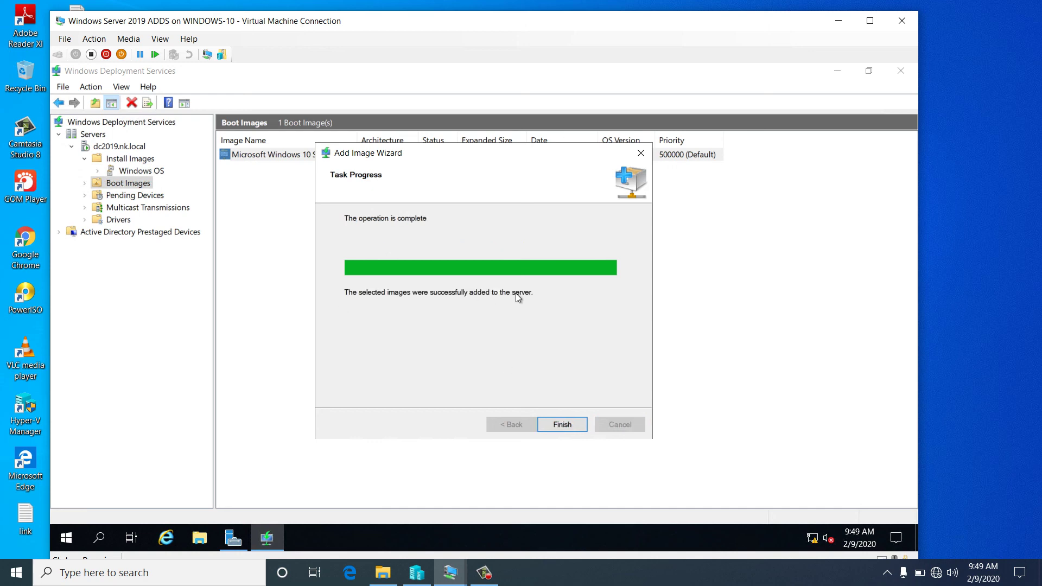
{"action": "left_click", "coordinate": [573, 429]}
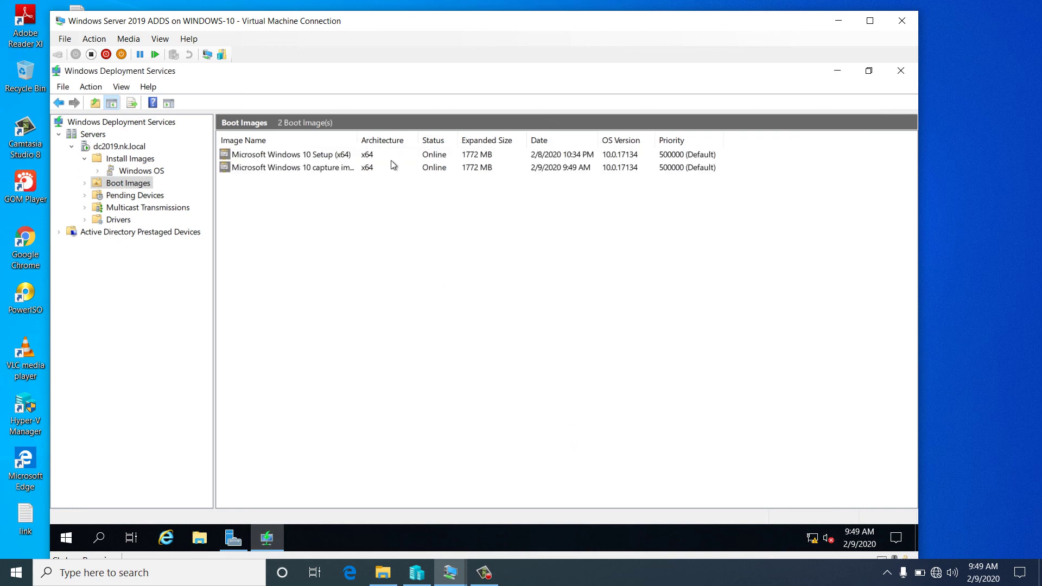
- Widen the Image Name column to fit, select the new capture image, and minimize the deployment console and Server Manager
{"action": "double_click", "coordinate": [356, 139]}
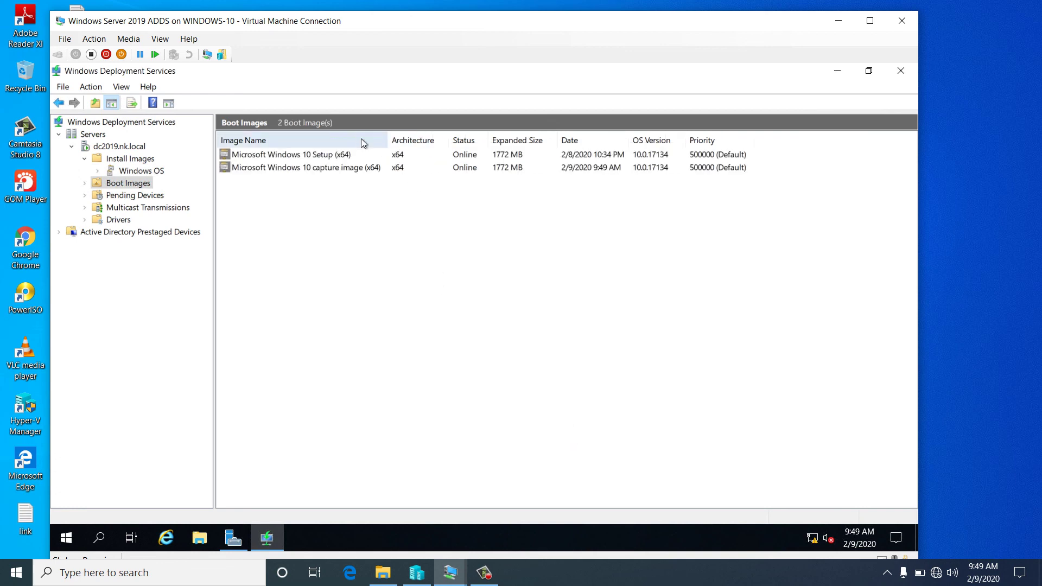
{"action": "left_click", "coordinate": [361, 169]}
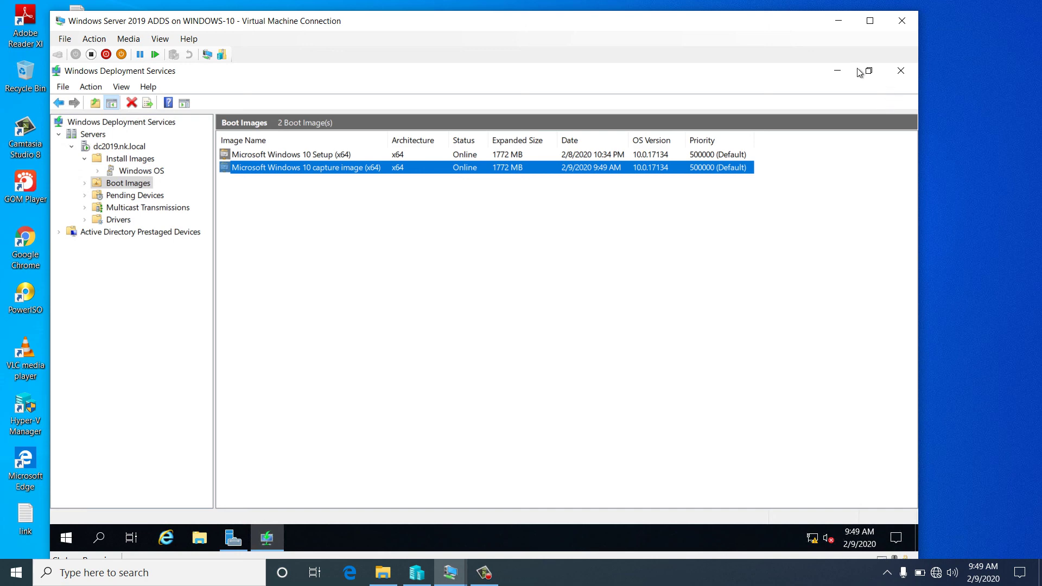
{"action": "left_click", "coordinate": [839, 70]}
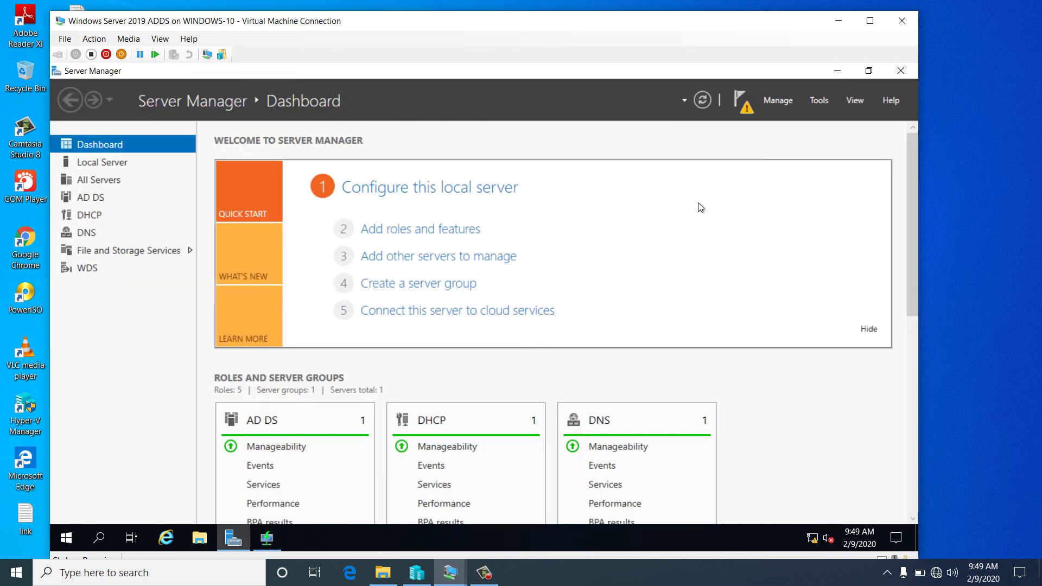
{"action": "left_click", "coordinate": [838, 72]}
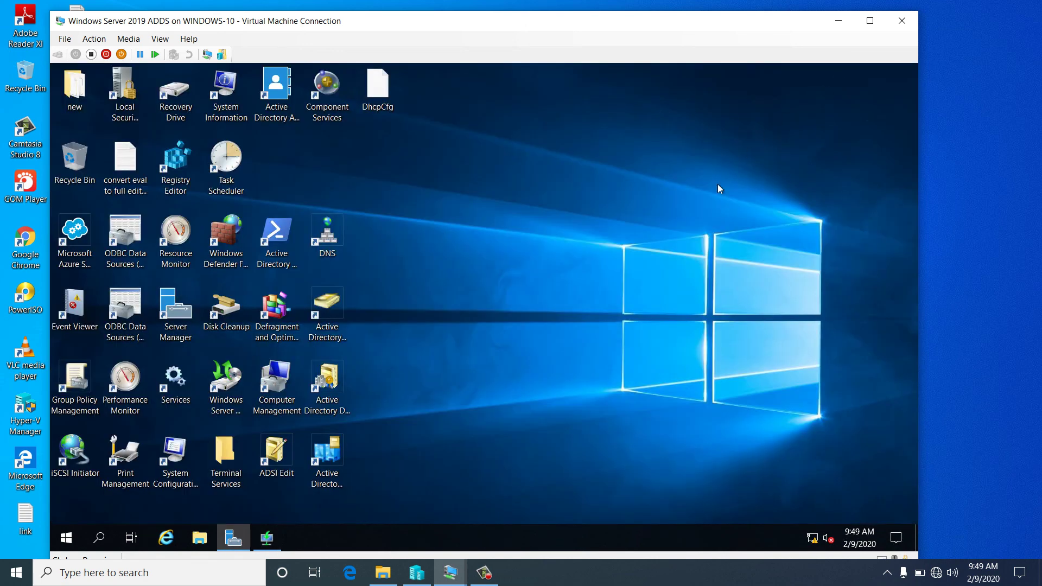